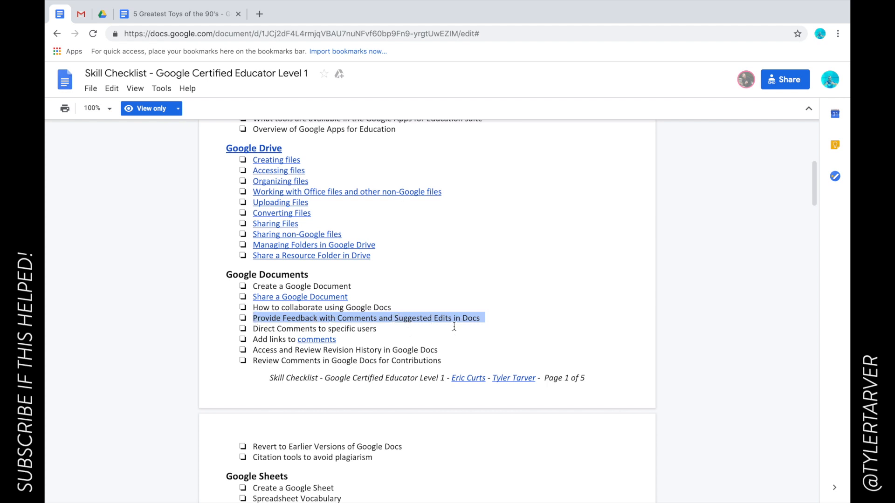
Switch to the "5 Greatest Toys of the 90's" document and look over its opening paragraphs
left_click(185, 17)
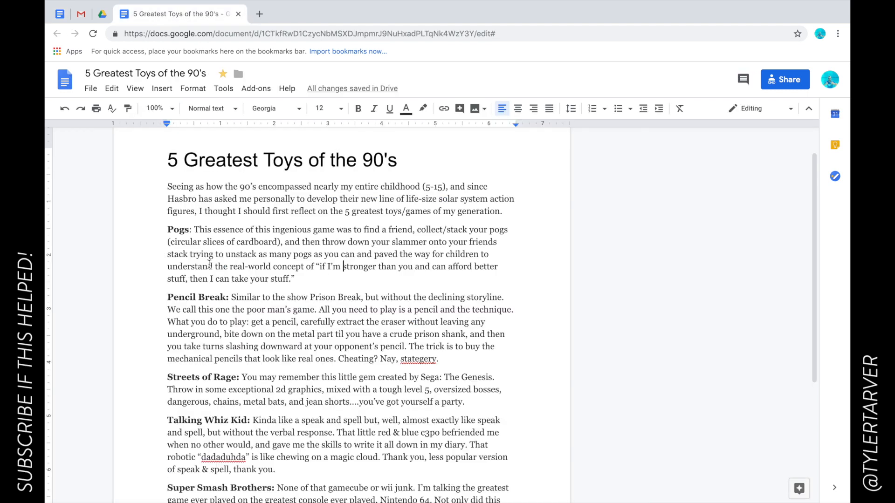
scroll(317, 256, "down", 2)
scroll(317, 255, "up", 2)
scroll(322, 257, "up", 1)
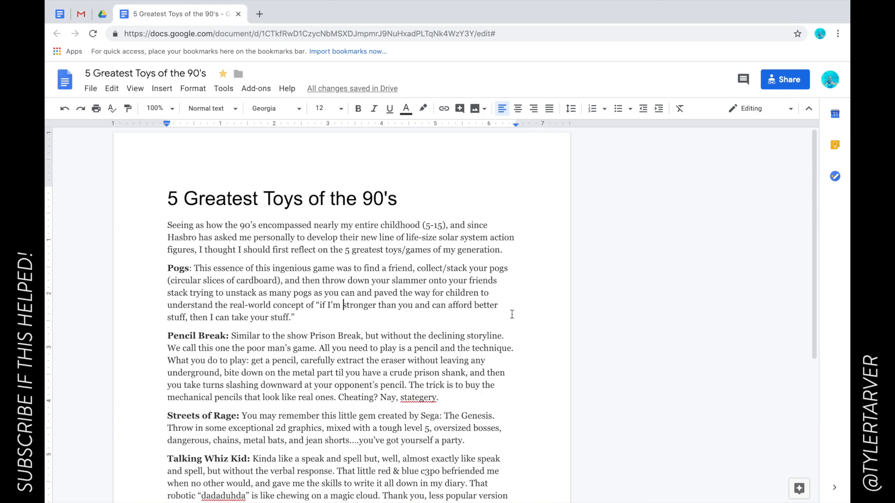
scroll(515, 335, "down", 1)
left_click(422, 292)
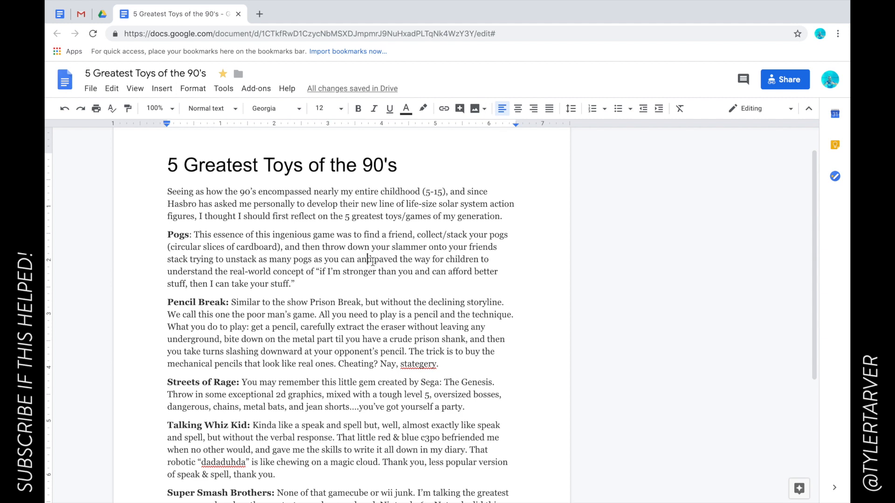
double_click(386, 260)
left_click(358, 259)
left_click(272, 205)
double_click(281, 204)
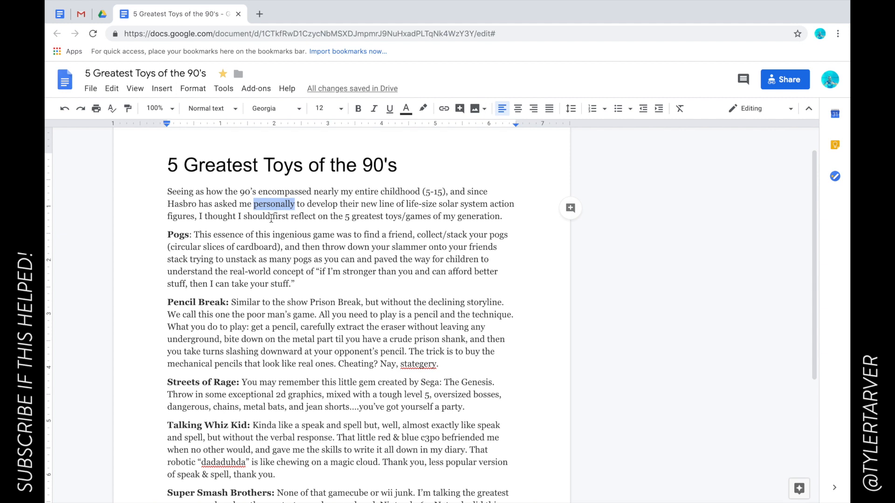
left_click(271, 217)
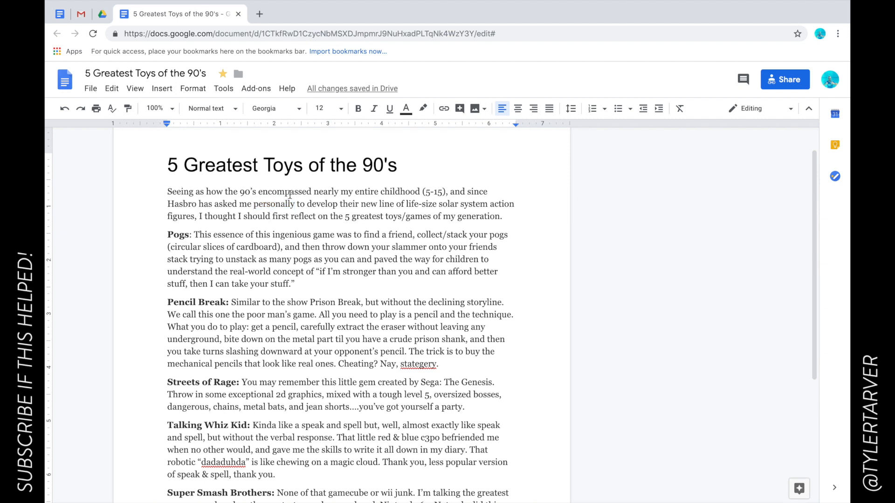
left_click(436, 192)
left_click_drag(436, 193, 159, 190)
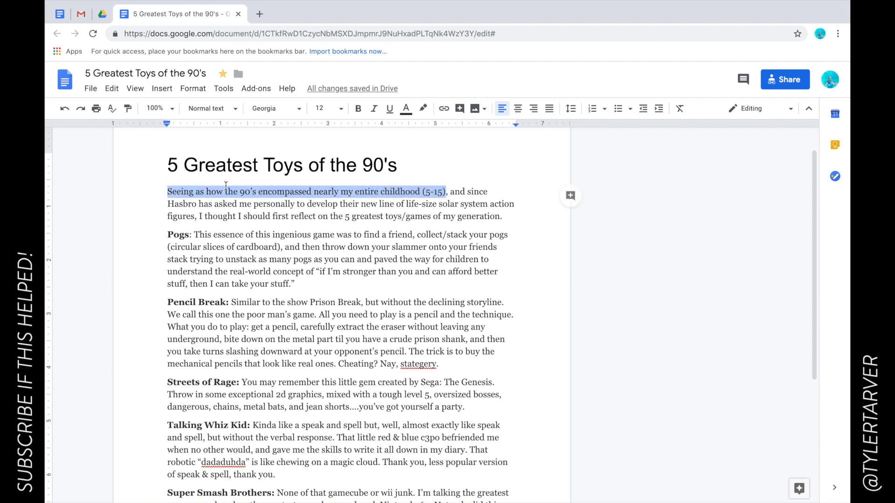
triple_click(227, 164)
left_click(295, 217)
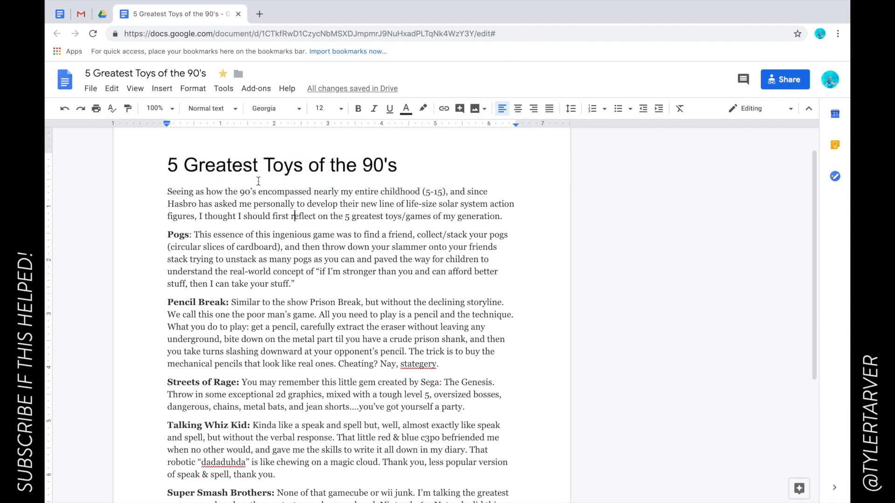
double_click(239, 164)
left_click(243, 192)
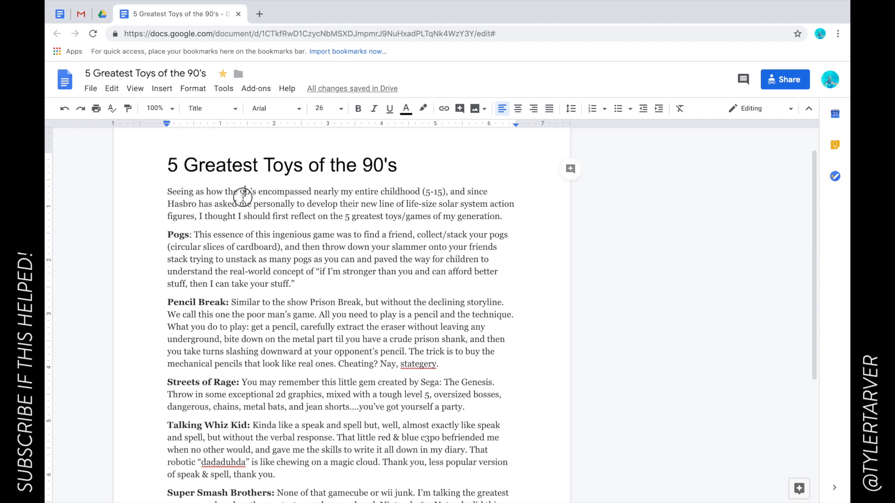
Add a comment to the word "Greatest" in the title reading "Greatest? Should it be "best""
mouse_move(571, 170)
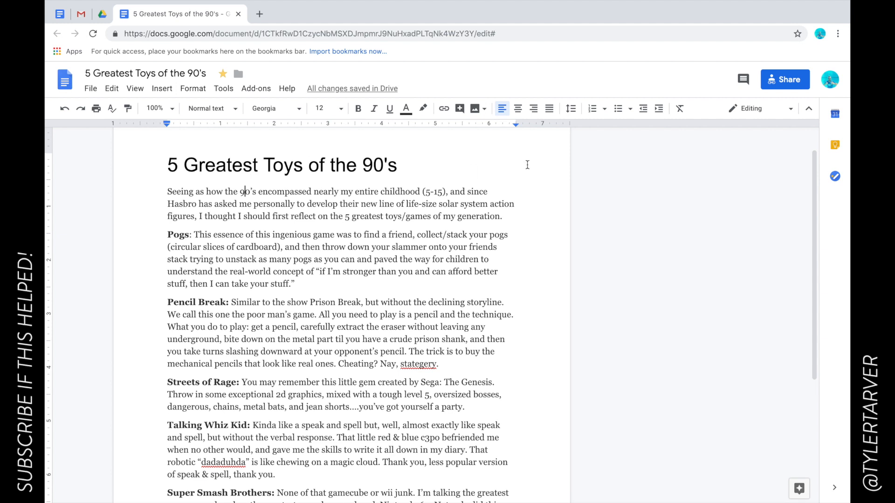
double_click(244, 164)
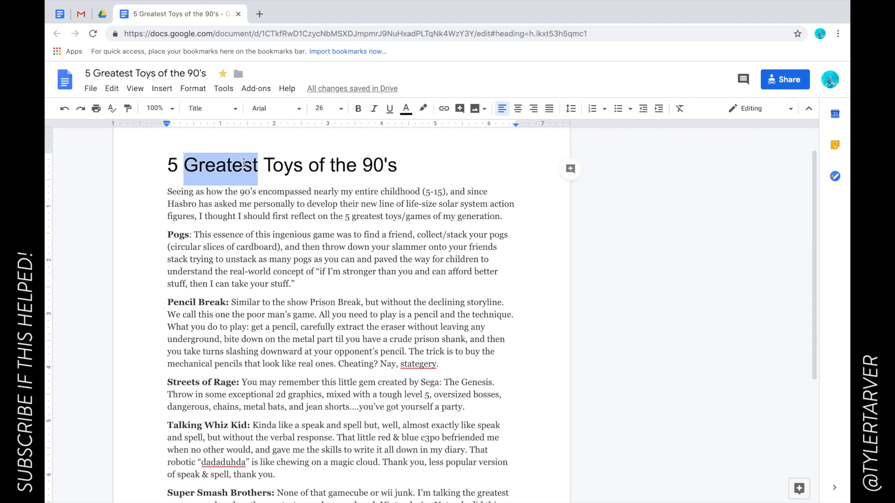
left_click(572, 170)
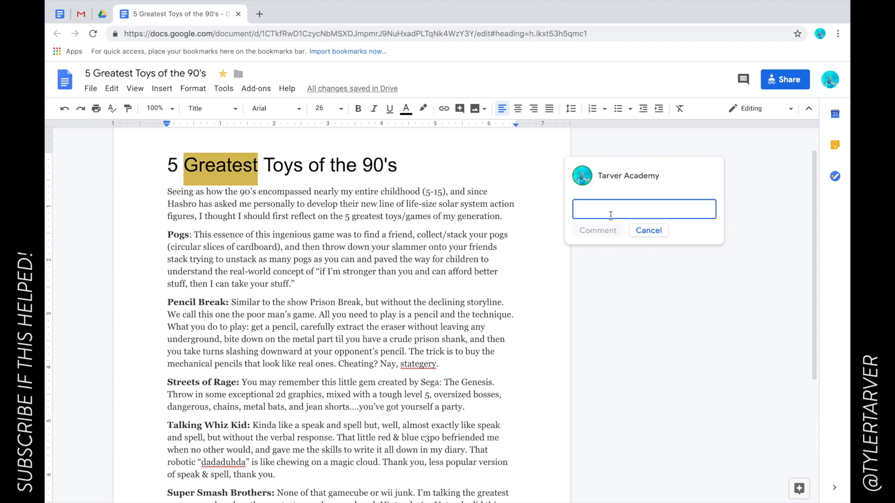
type("Greatest")
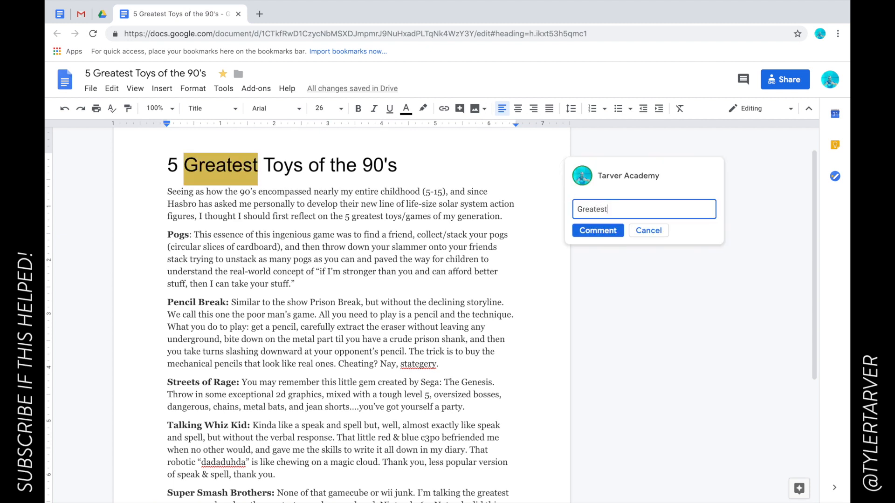
type("? Should it be \"best\"")
left_click(606, 233)
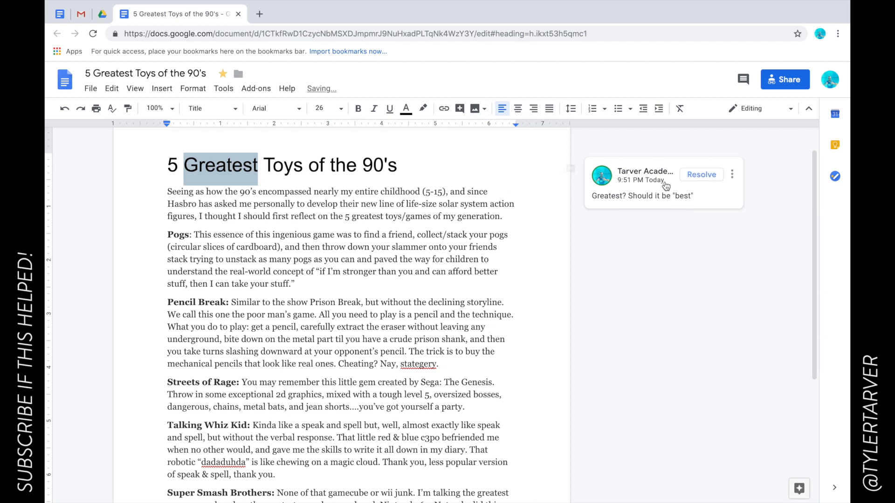
Comment on the word "stategery" in the Pencil Break paragraph with "Is this misspelled, or is it a reference to SNL"
double_click(183, 302)
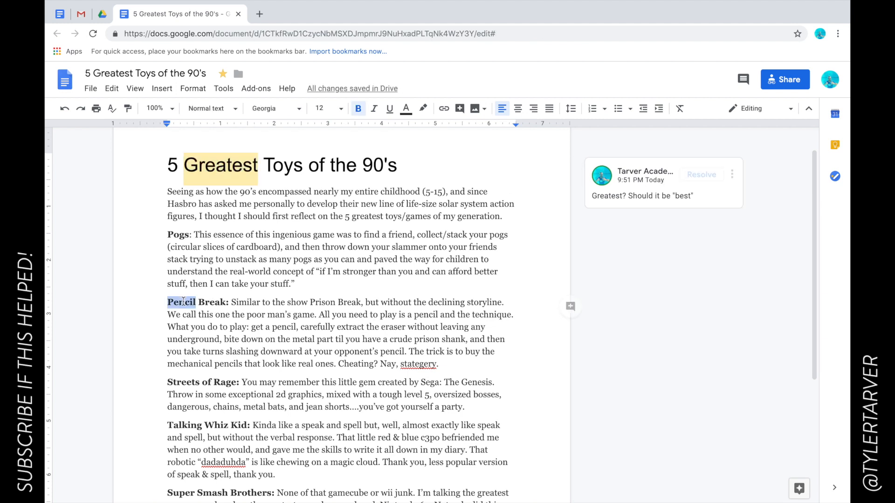
double_click(417, 364)
left_click(570, 369)
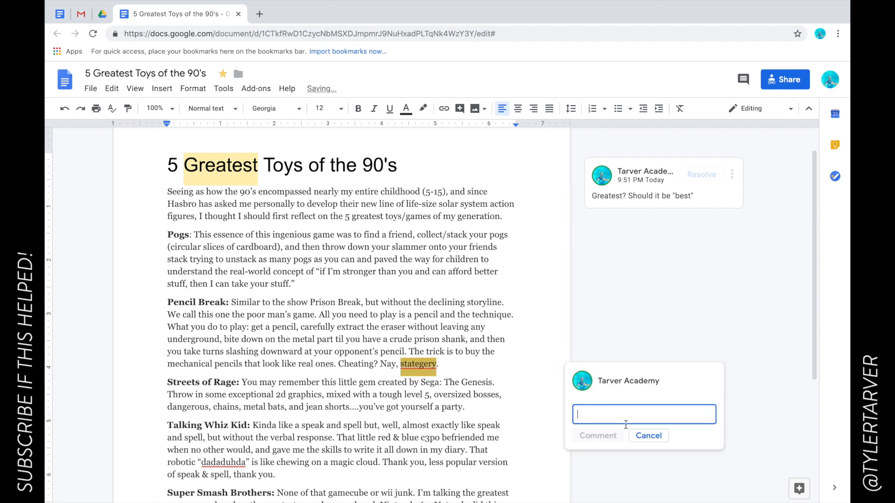
type("Is this misspelled")
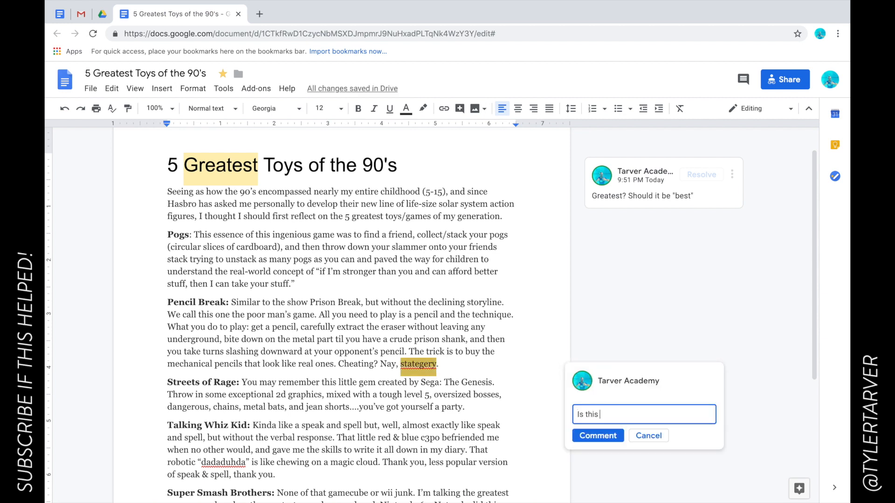
type(", or is it a refere")
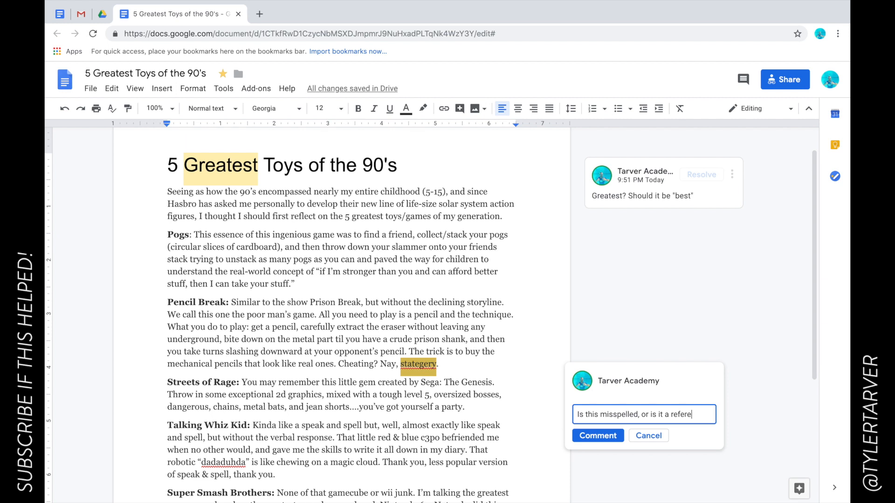
type("nce to SNL")
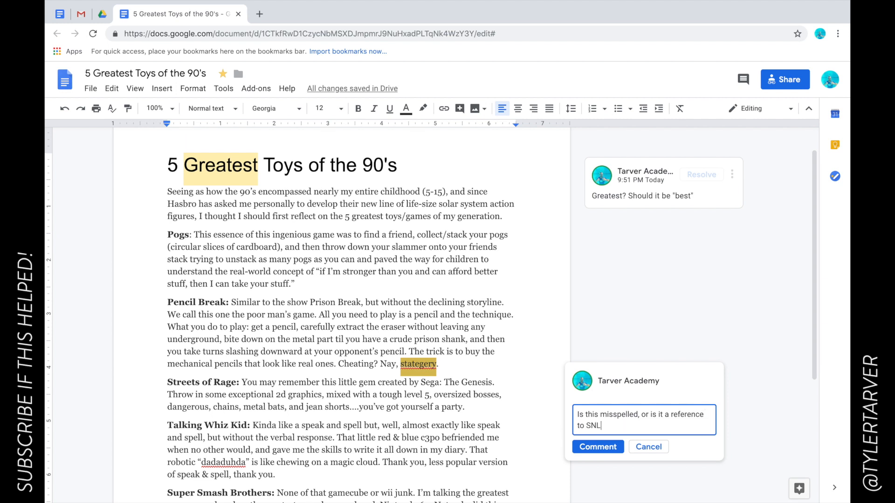
left_click(597, 448)
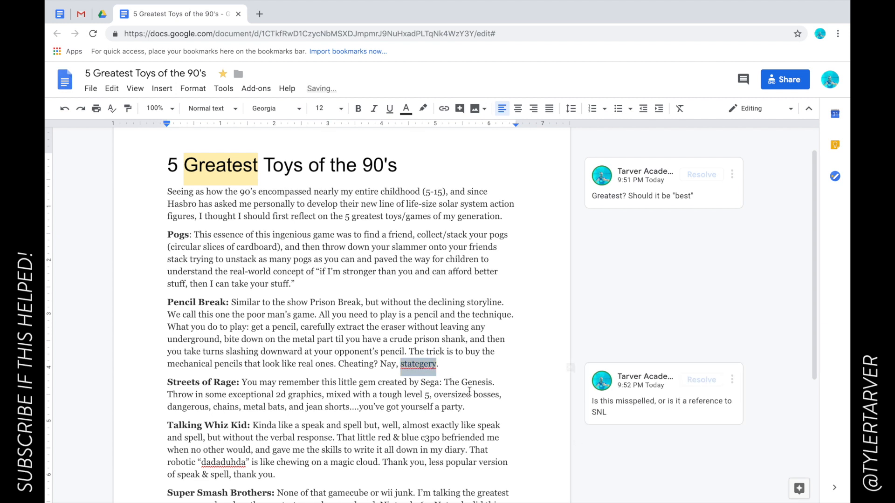
Add a comment on "Pogs" that mentions the first suggested contact, asks "Did you even use pogs as a kid?", and is assigned to that contact
scroll(435, 386, "down", 3)
scroll(487, 303, "up", 4)
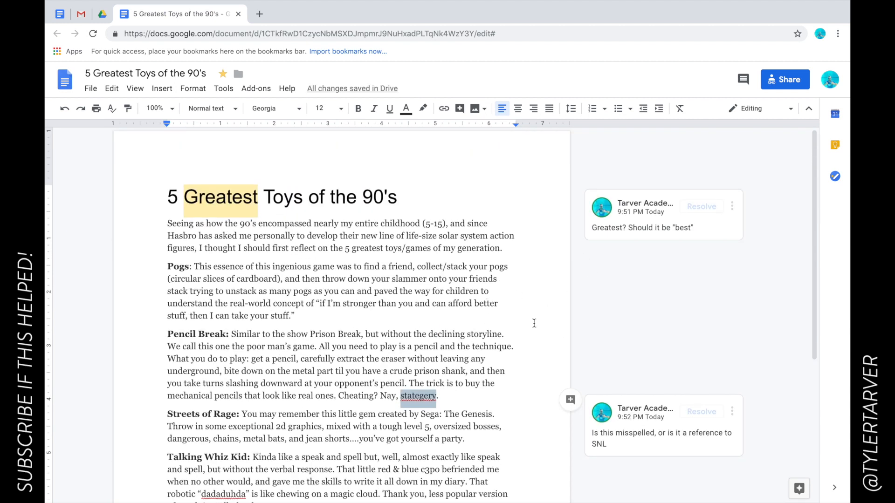
double_click(438, 282)
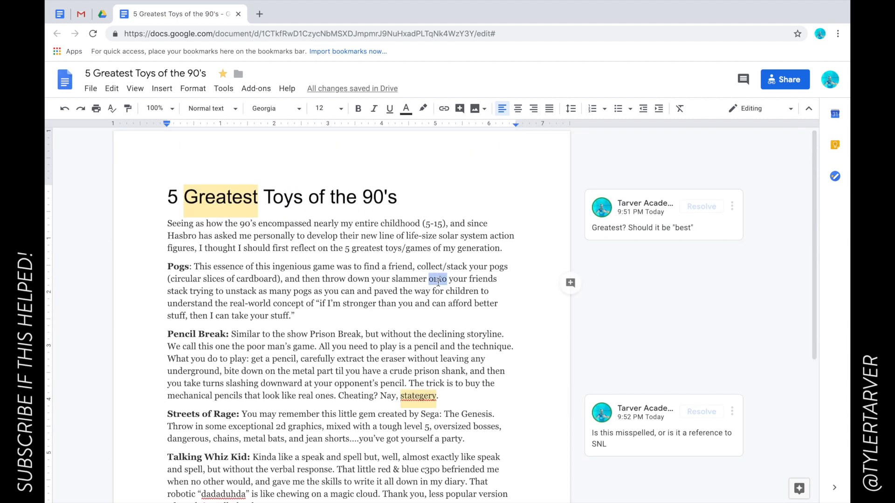
double_click(175, 267)
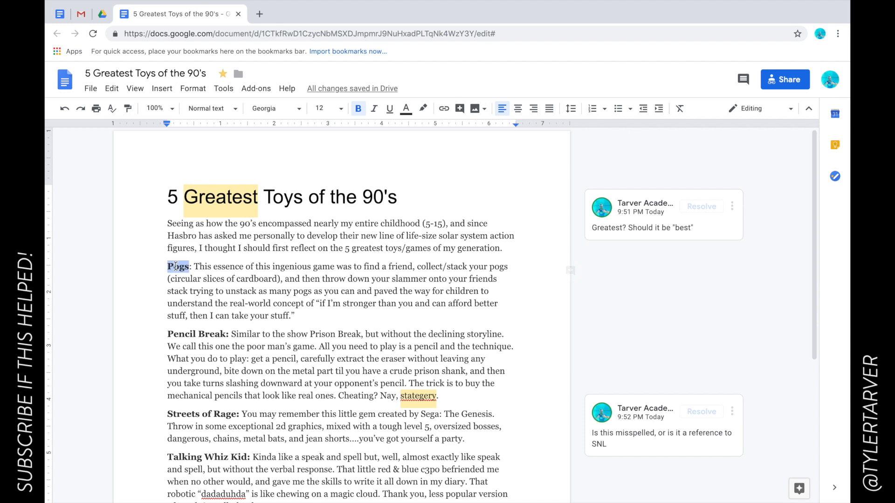
left_click(571, 272)
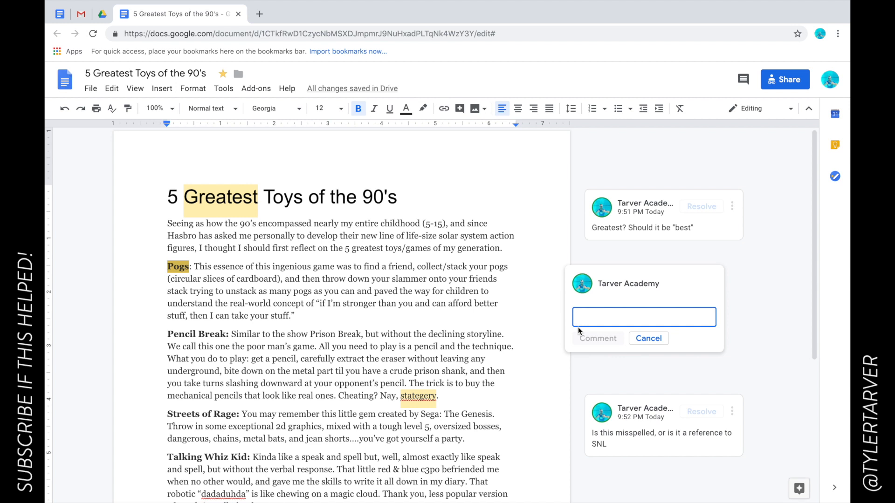
type("@")
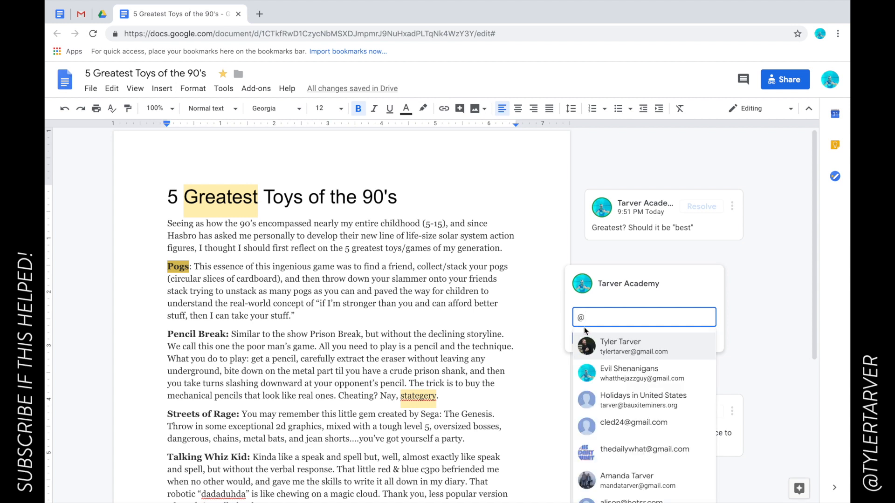
left_click(667, 345)
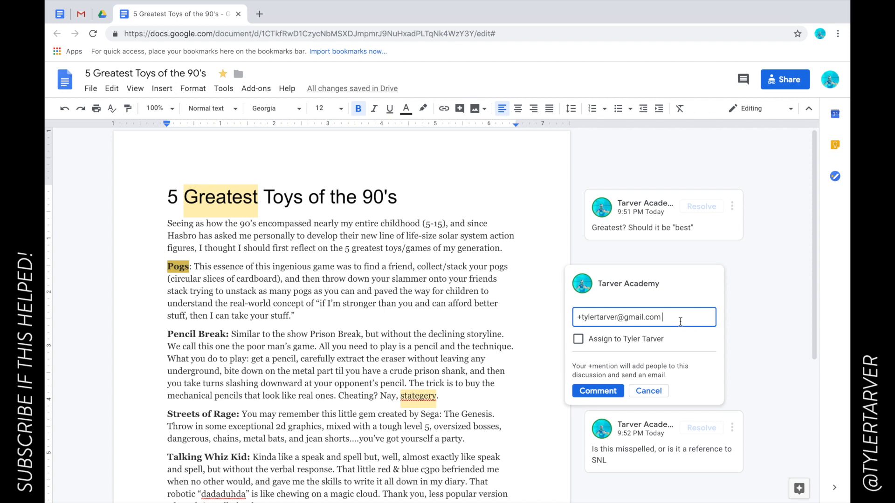
type("Did you even use pogs as a kid?")
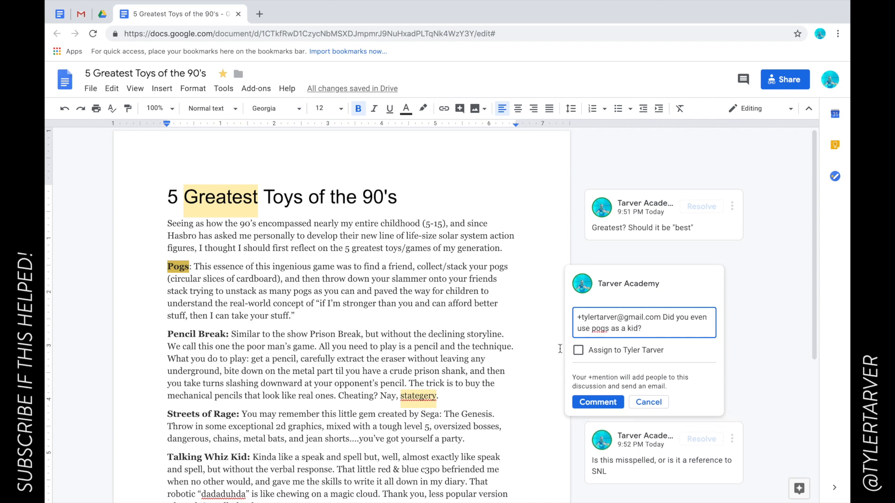
left_click(579, 351)
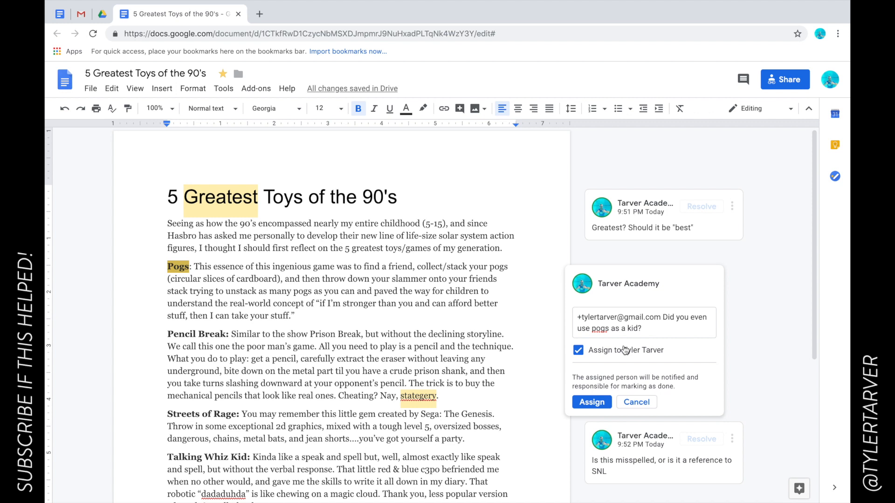
left_click(592, 403)
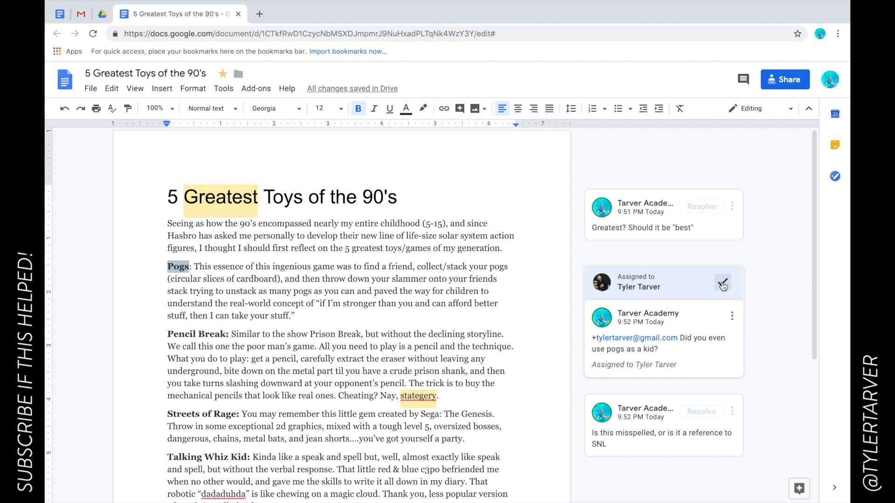
scroll(378, 293, "down", 2)
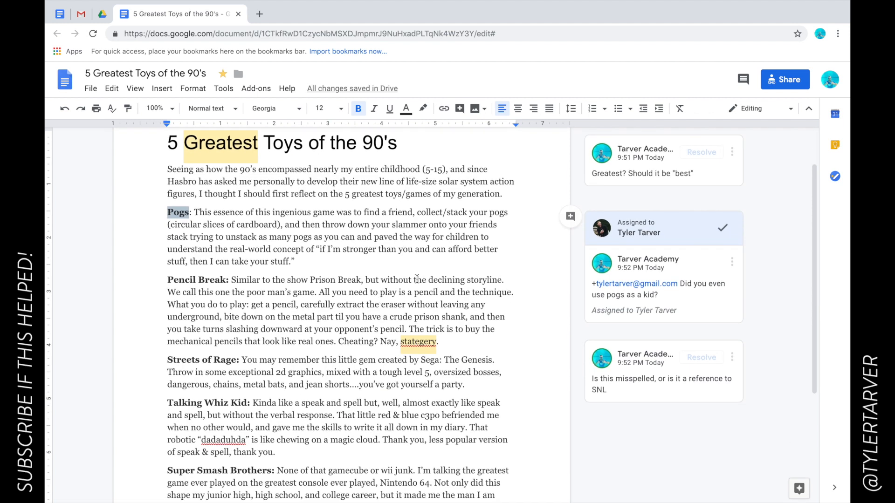
scroll(543, 494, "down", 2)
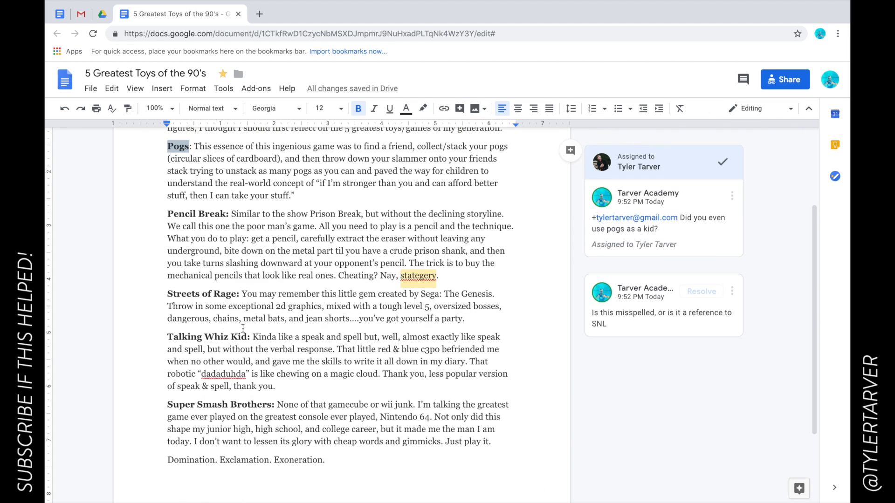
left_click(260, 337)
double_click(259, 336)
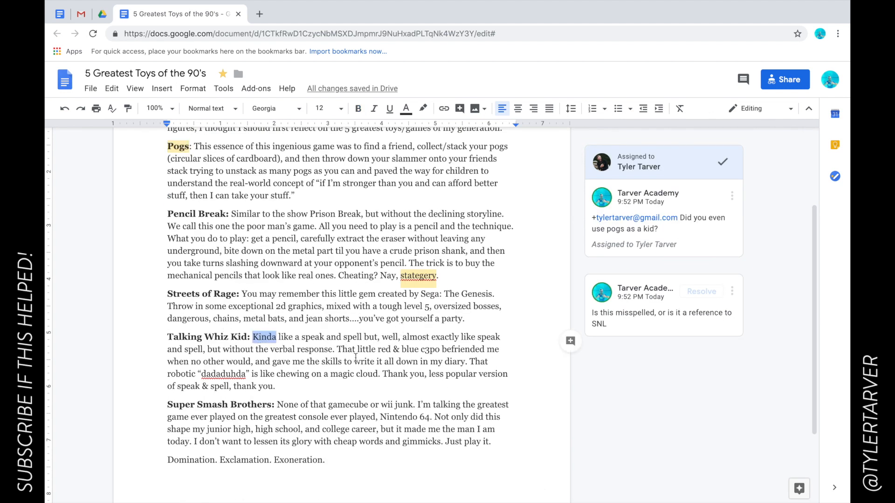
left_click_drag(334, 366, 337, 371)
left_click(328, 338)
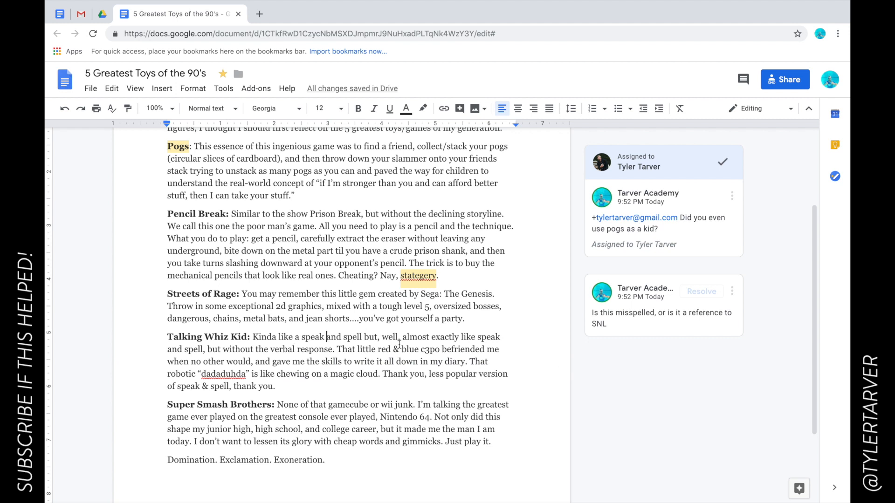
left_click(569, 380)
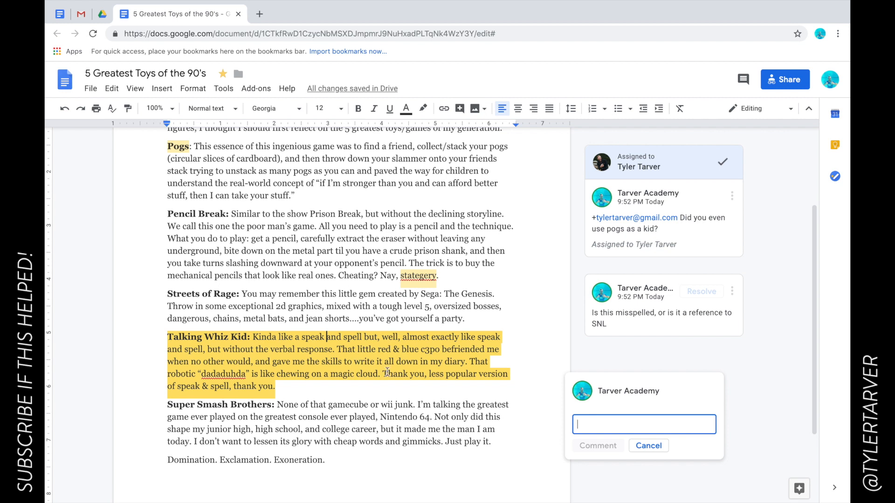
left_click(402, 393)
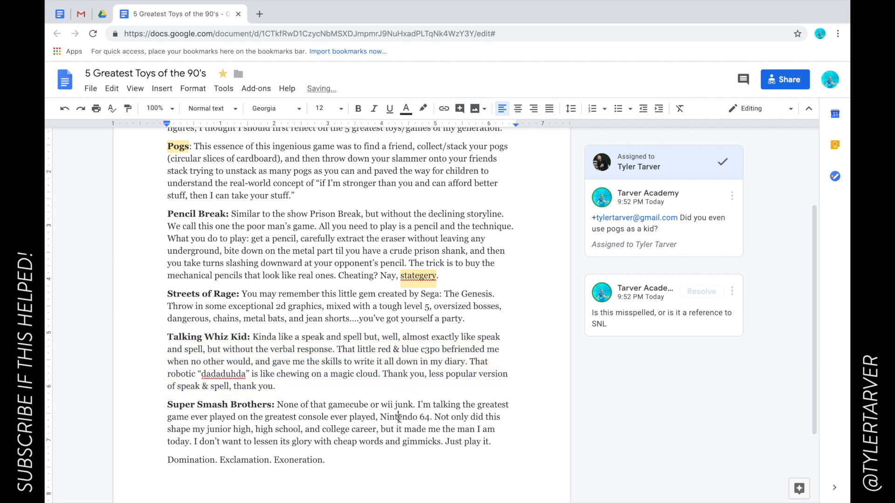
left_click(399, 417)
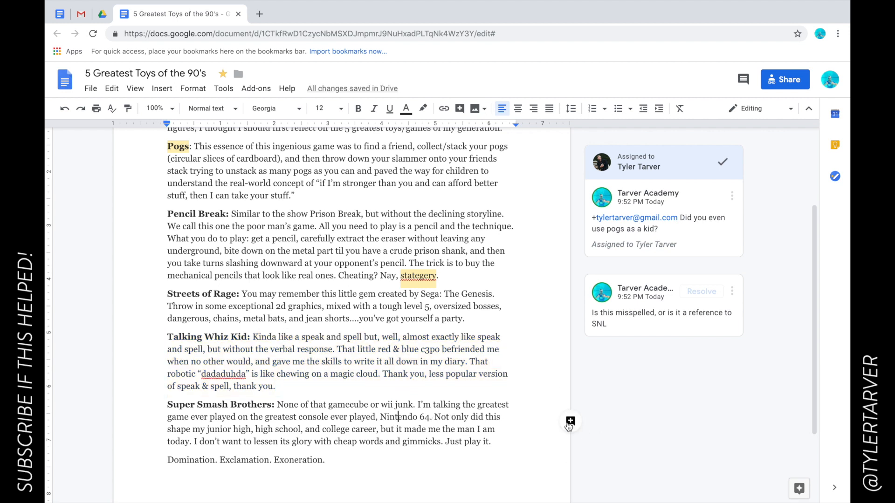
left_click(568, 423)
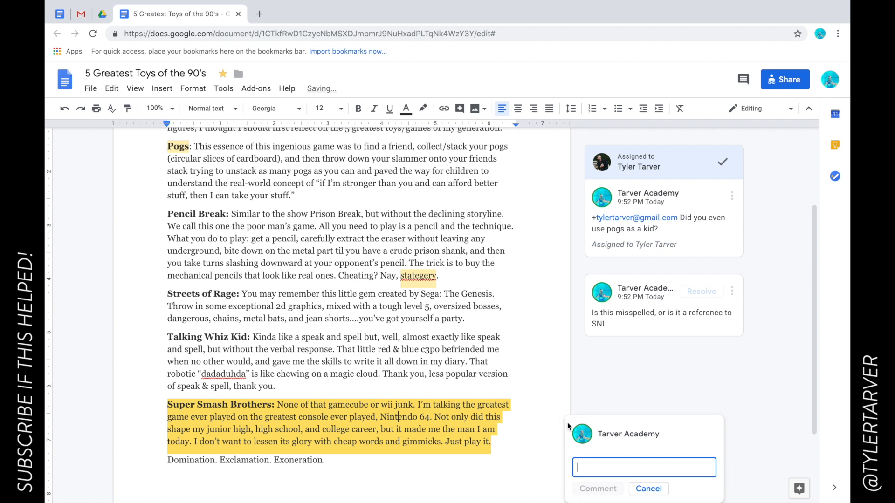
left_click(466, 373)
Replace the word "ingenious" in the Pogs paragraph with "super-duper" directly in the text
scroll(466, 373, "up", 3)
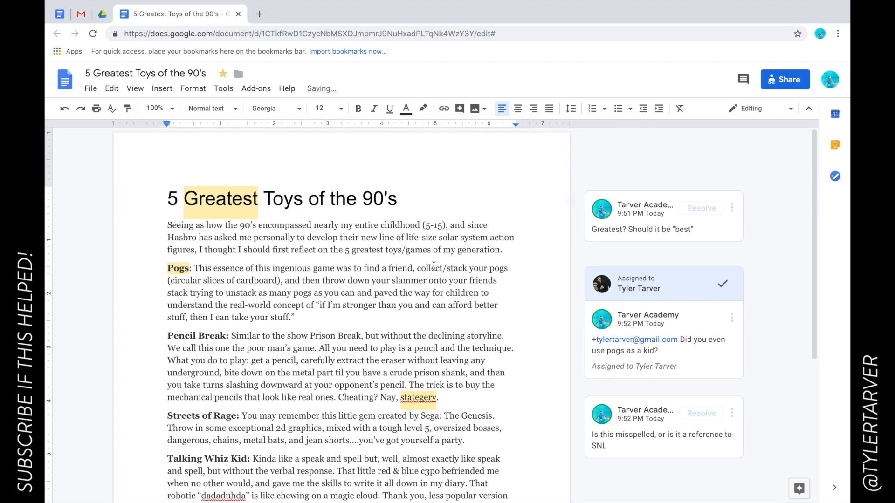
left_click(259, 270)
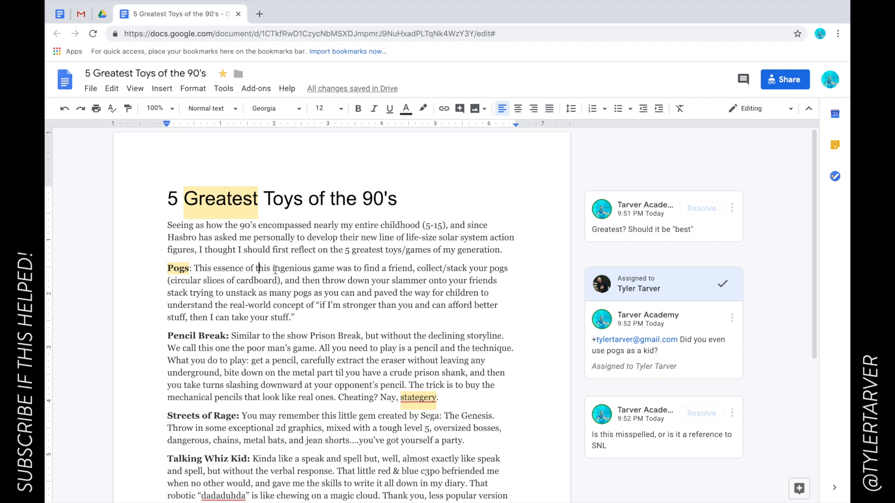
double_click(294, 269)
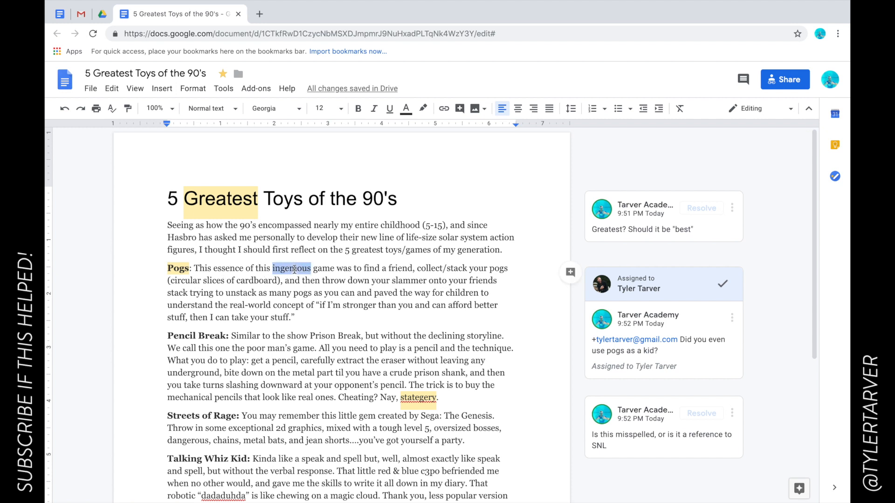
type("super-duper")
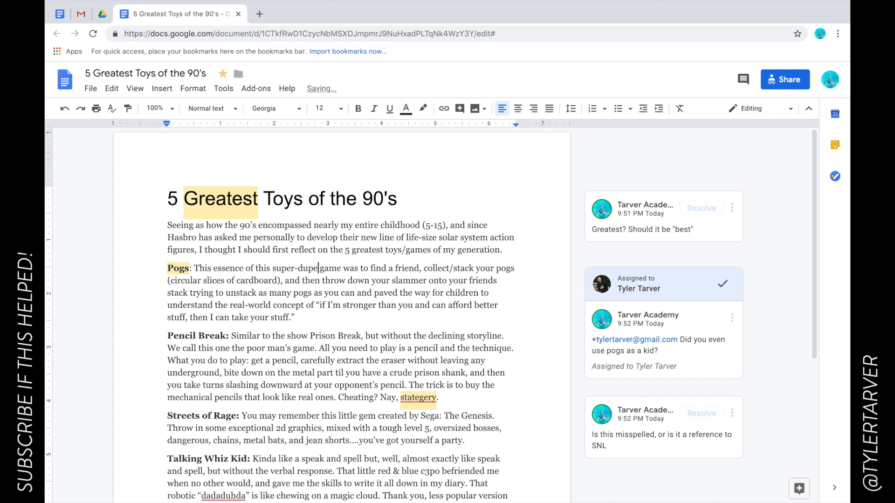
left_click(333, 268)
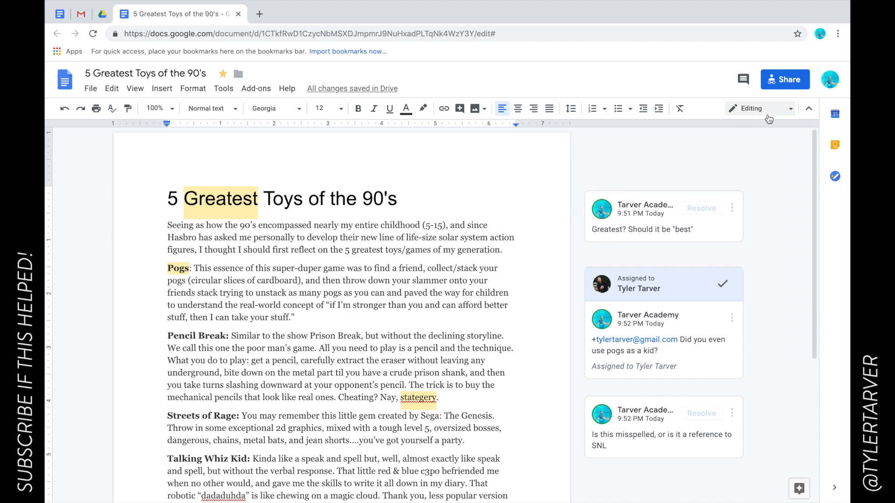
Switch the document to Suggesting mode and suggest replacing "game" with "activity" in the Pogs paragraph
left_click(788, 109)
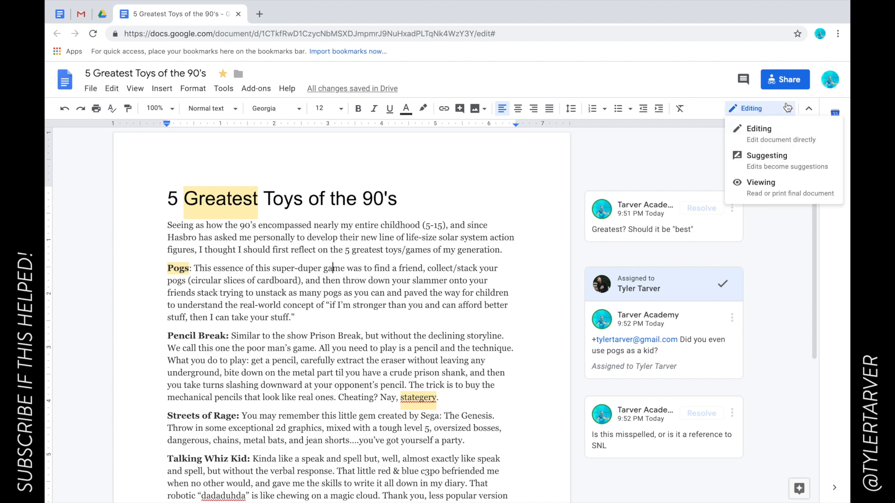
left_click(772, 161)
left_click(333, 268)
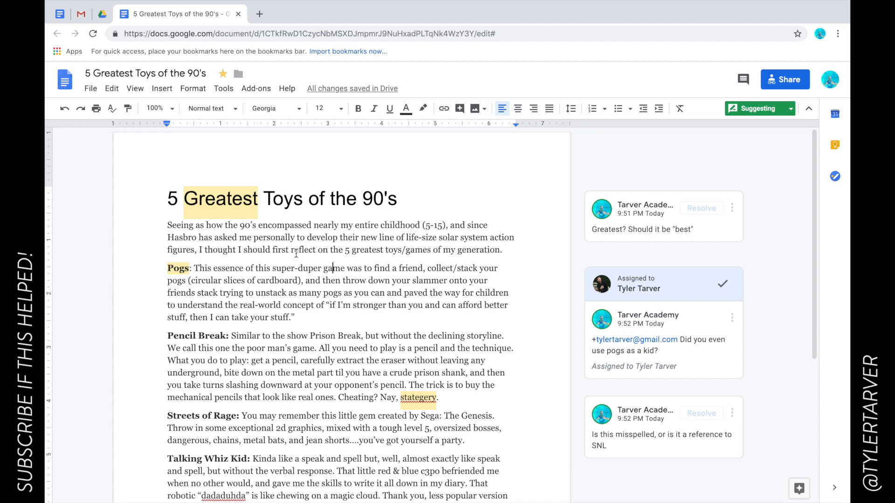
double_click(332, 269)
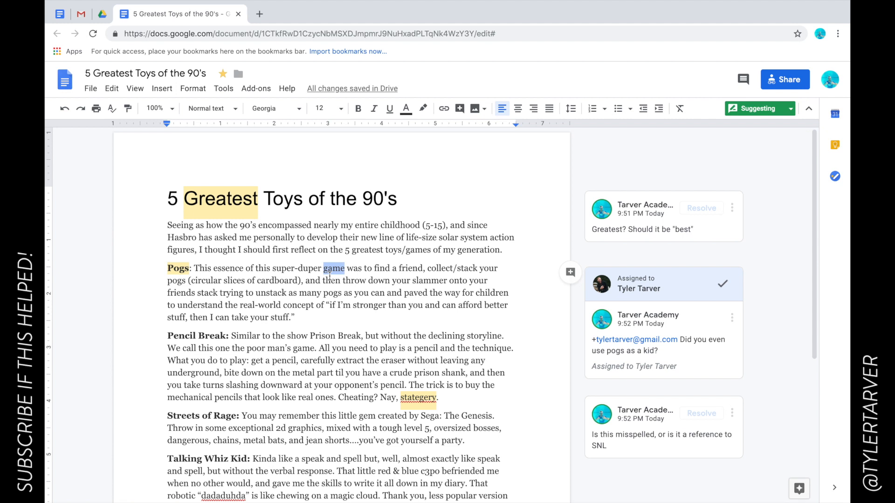
type("activity")
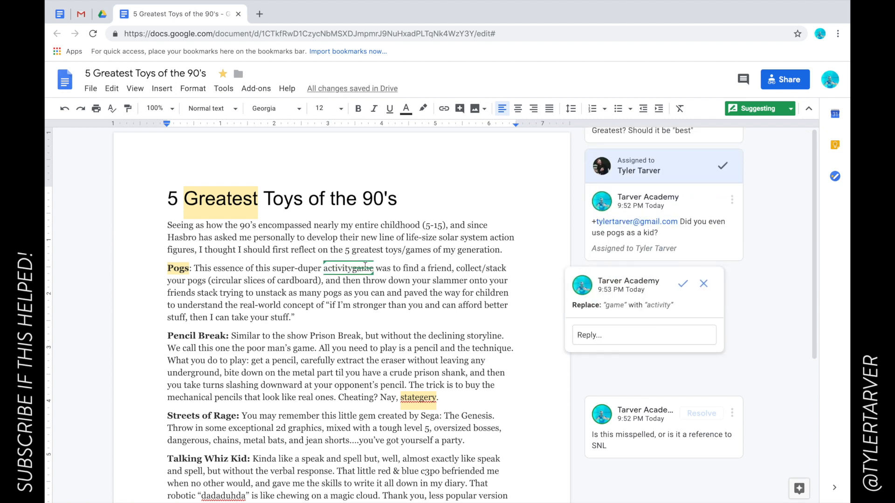
left_click(323, 334)
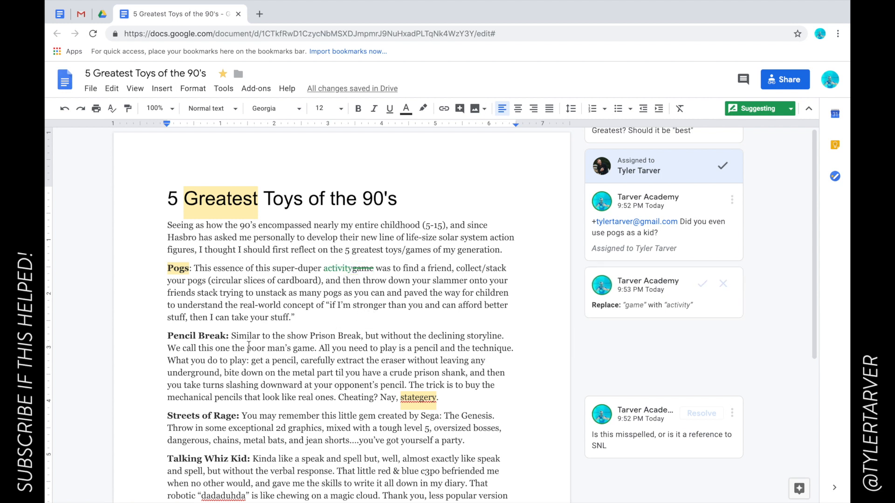
Suggest replacing "Prison Break" with "Breaking Bad" in the Pencil Break paragraph
left_click_drag(360, 336, 312, 333)
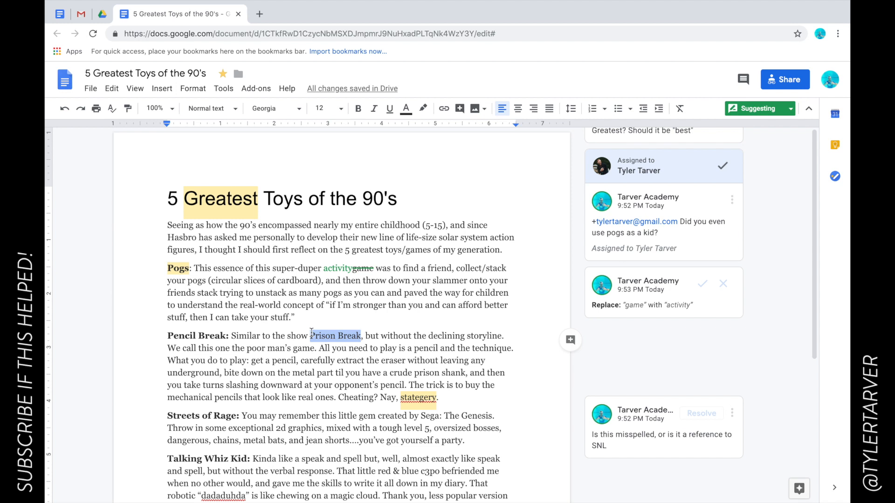
type("Breaking Bad")
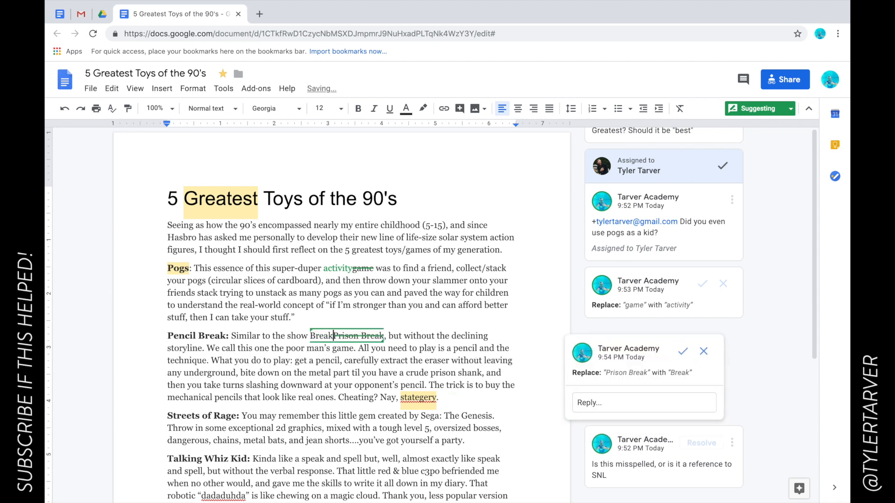
left_click(477, 361)
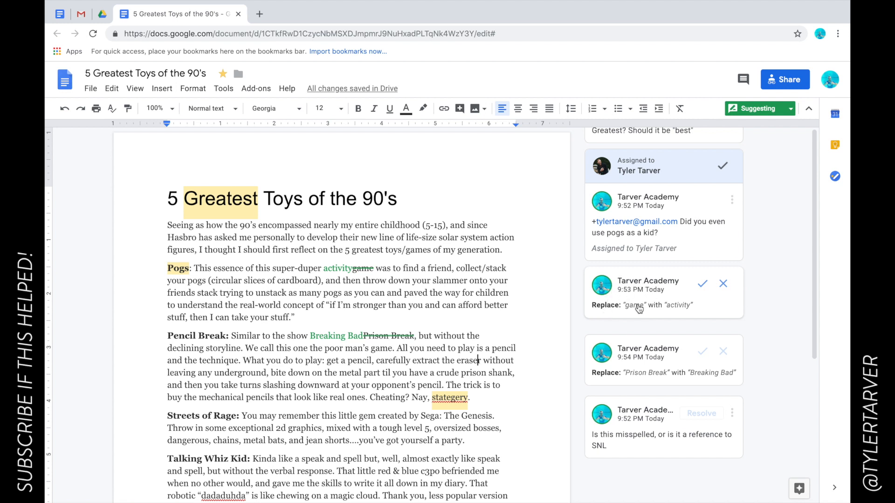
Accept the suggestion replacing "game" with "activity" and reject the one replacing "Prison Break" with "Breaking Bad"
left_click(703, 284)
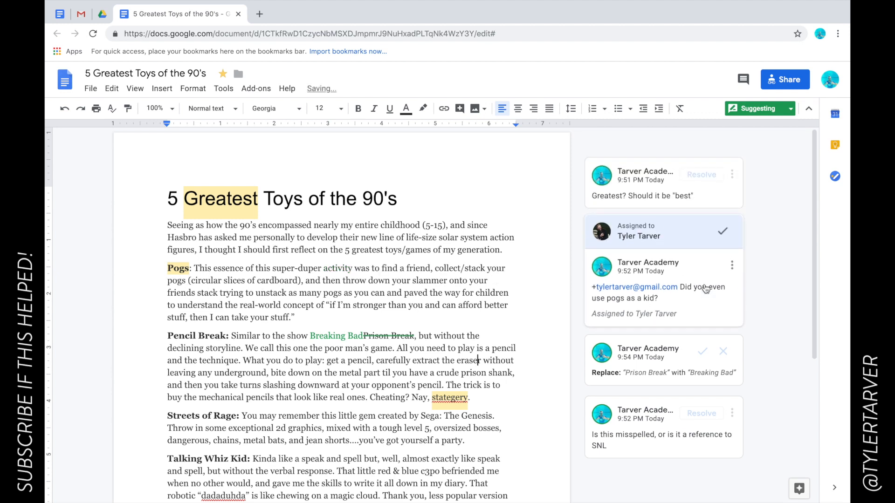
left_click(350, 337)
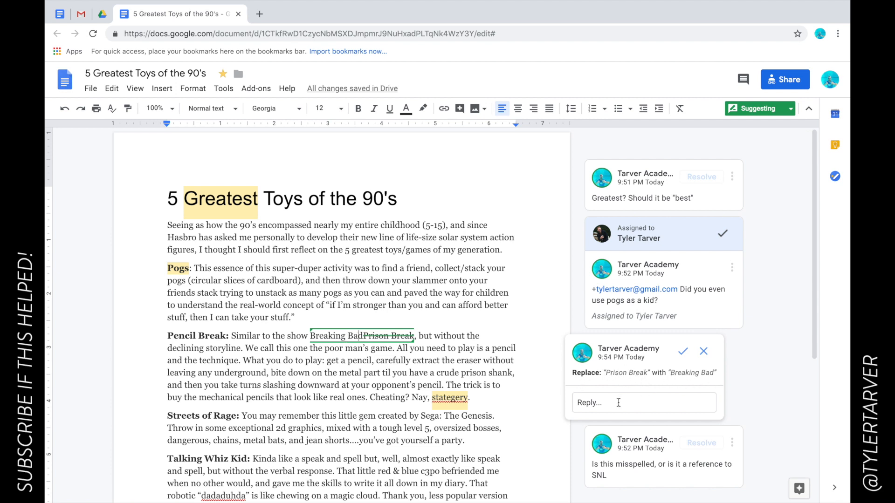
left_click(704, 352)
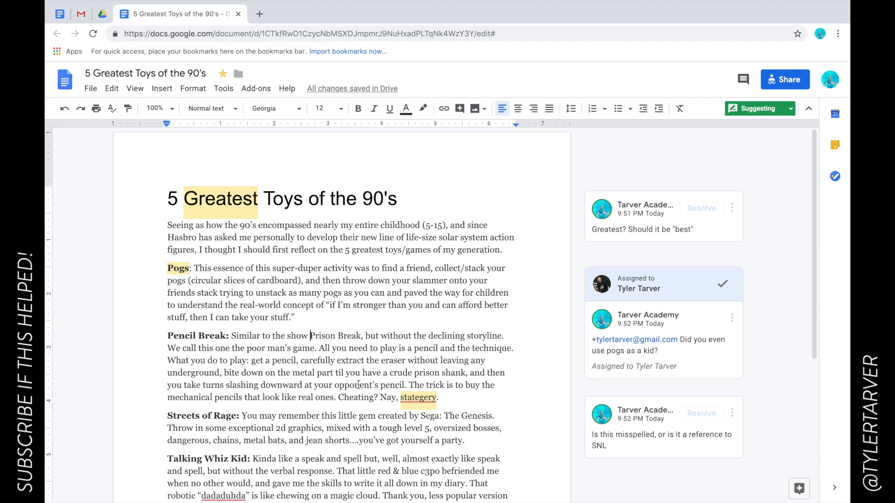
Review the document's paragraphs and its remaining comments from the title to the closing line
scroll(386, 362, "down", 2)
scroll(386, 362, "up", 1)
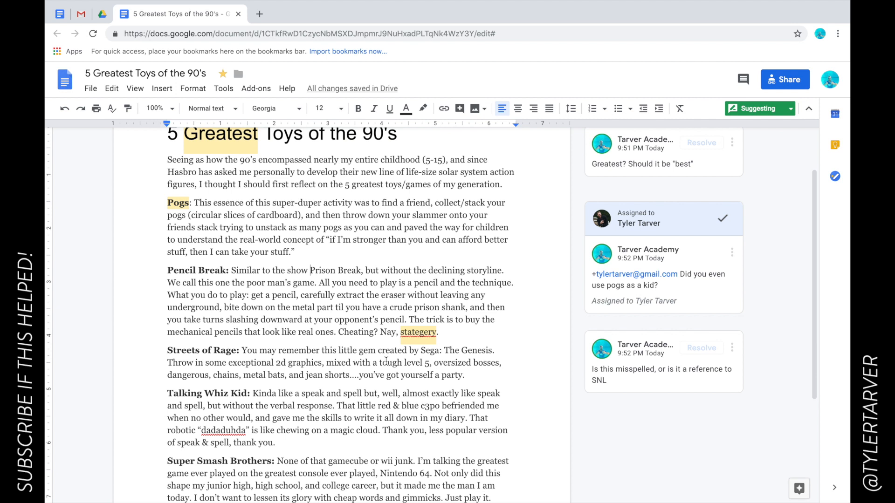
scroll(332, 327, "down", 2)
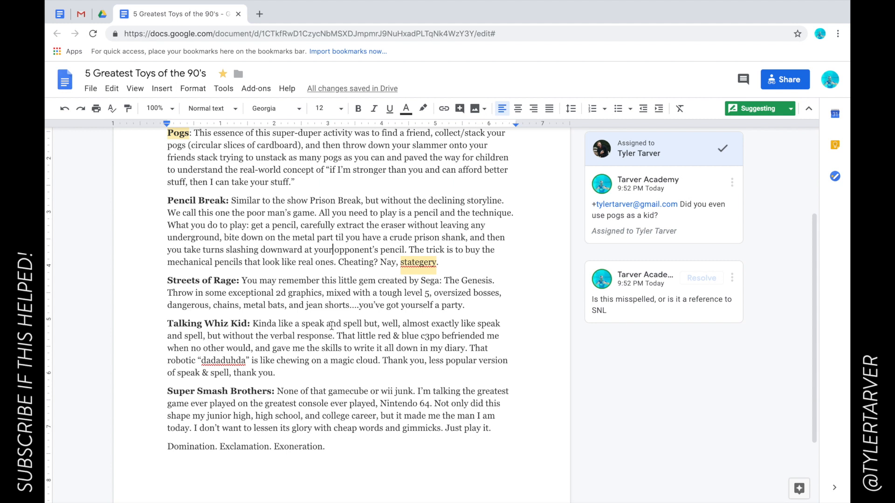
scroll(331, 326, "down", 1)
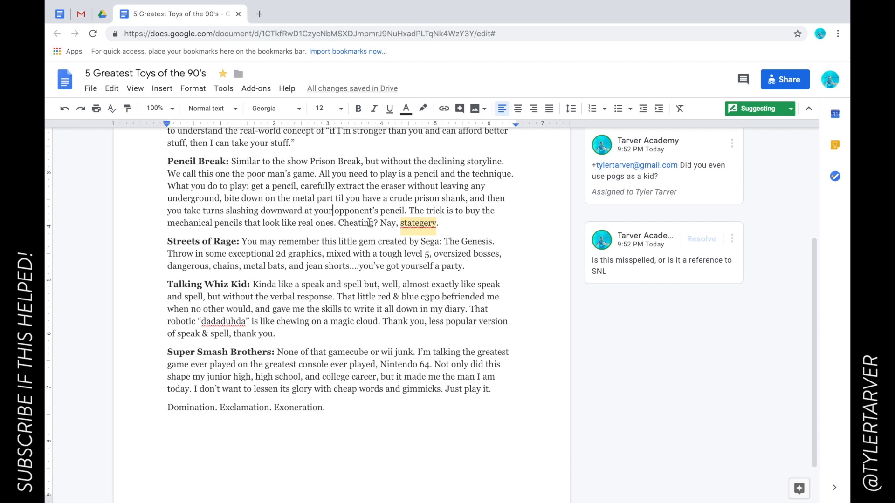
scroll(583, 251, "up", 5)
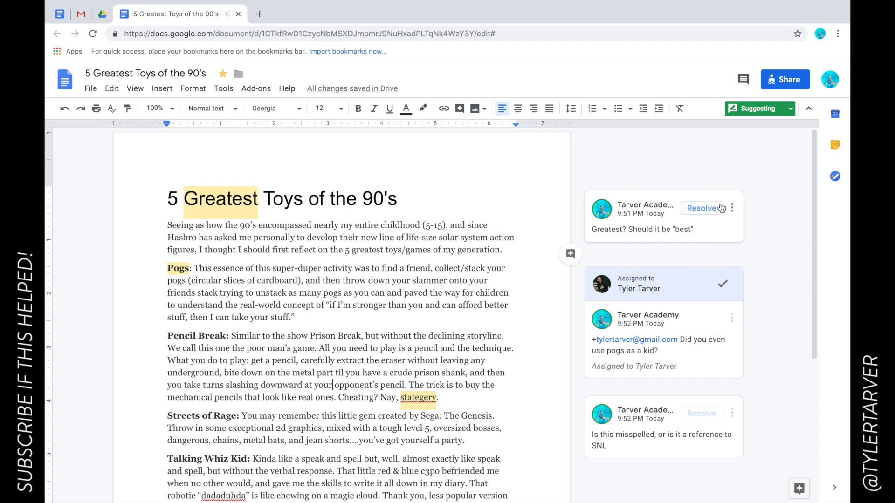
left_click(327, 329)
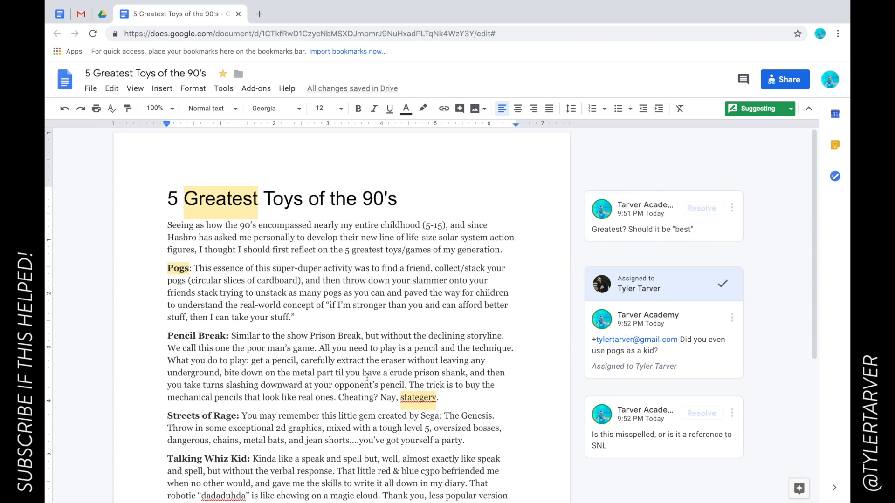
scroll(324, 334, "down", 2)
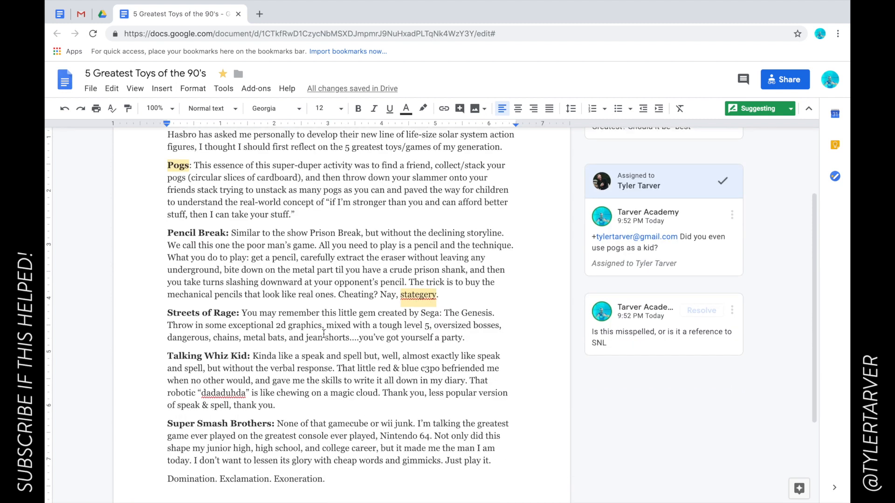
scroll(324, 334, "down", 1)
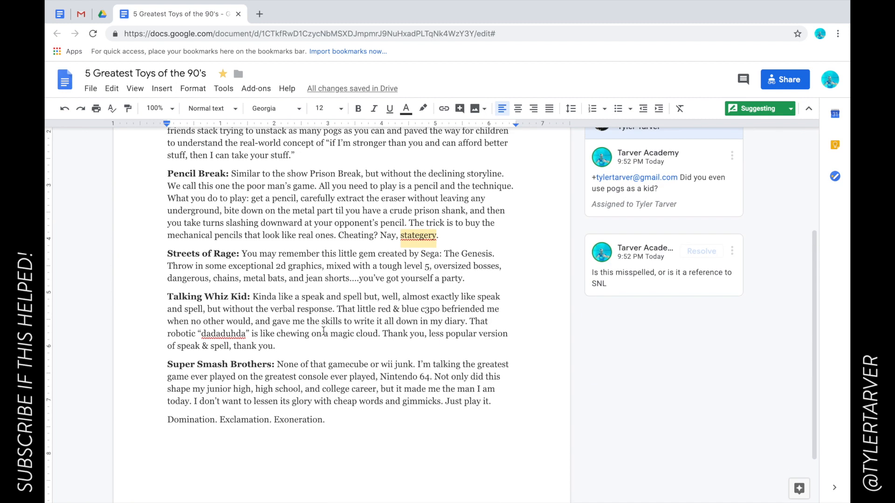
scroll(571, 281, "up", 3)
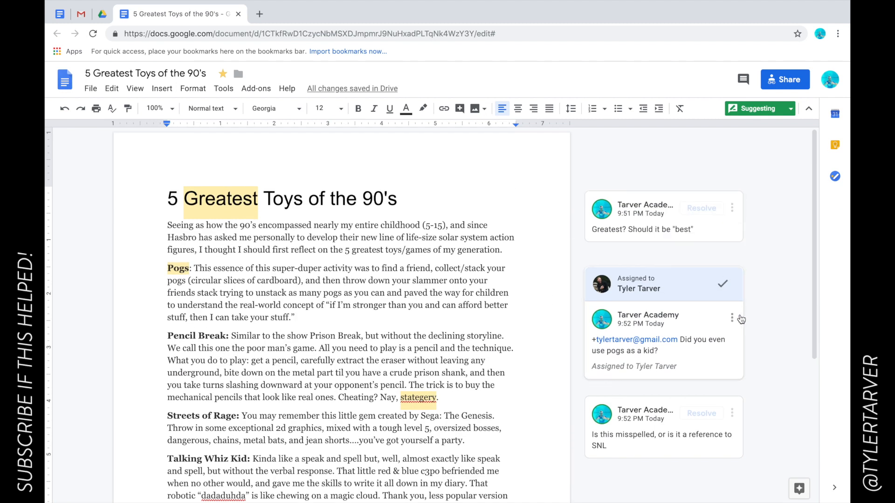
scroll(326, 233, "down", 3)
scroll(156, 134, "up", 3)
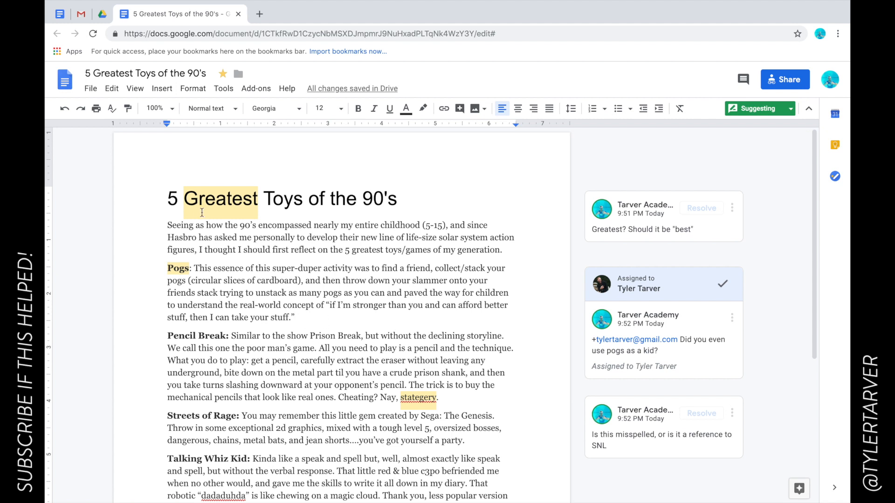
mouse_move(507, 5)
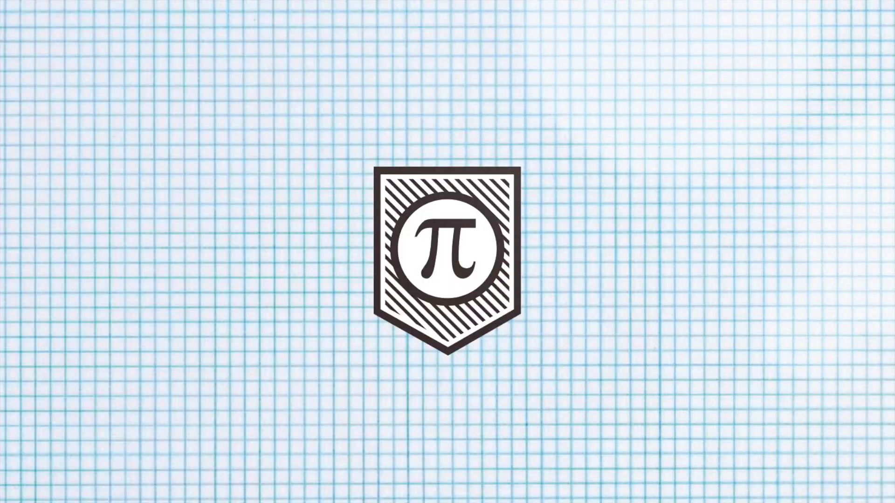